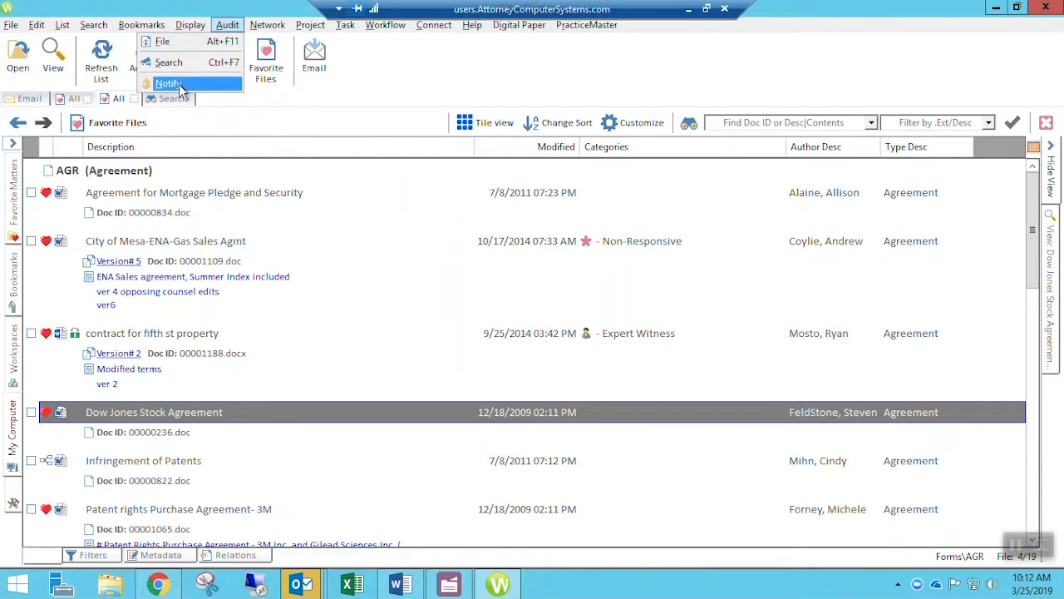
- Open Audit > Notify and compare the Delete - Brad and Saving to Mesa rules' settings
{"action": "left_click", "coordinate": [175, 84]}
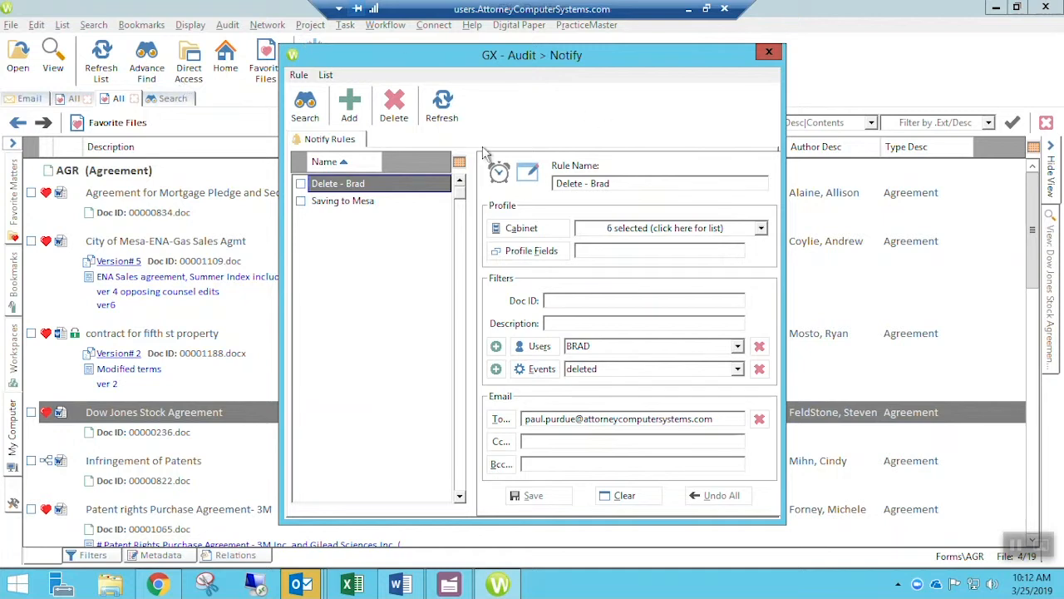
{"action": "left_click", "coordinate": [343, 201]}
{"action": "left_click", "coordinate": [342, 186]}
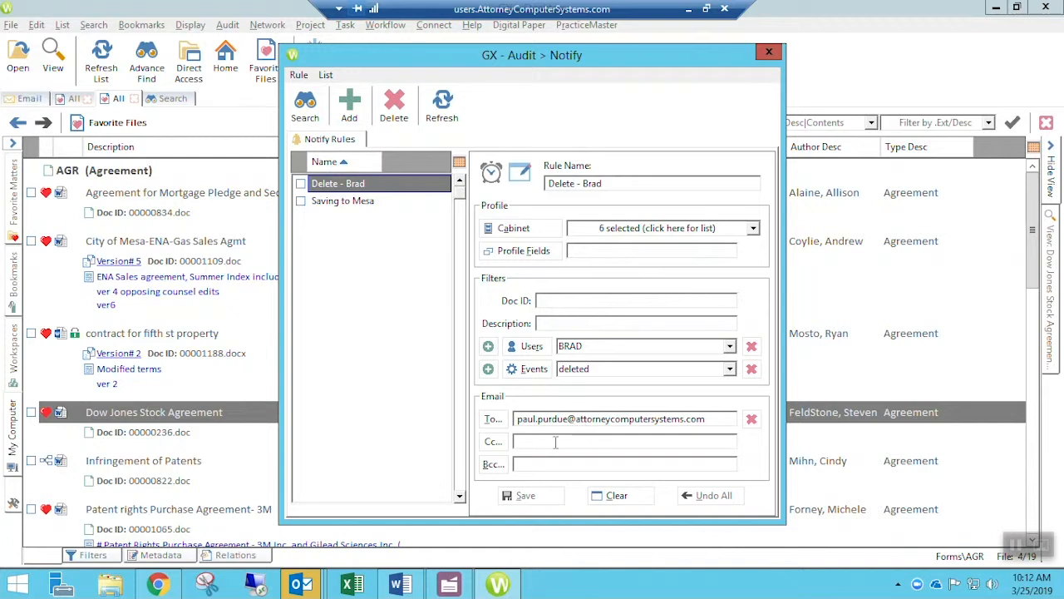
{"action": "left_click", "coordinate": [354, 202]}
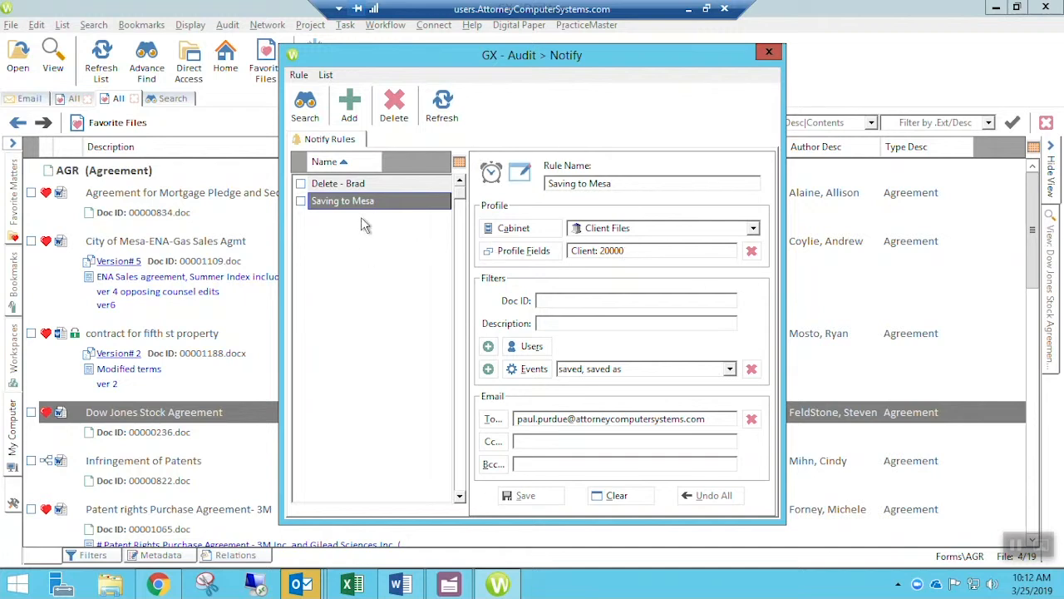
{"action": "left_click", "coordinate": [376, 186]}
{"action": "left_click", "coordinate": [383, 198]}
{"action": "left_click", "coordinate": [388, 186]}
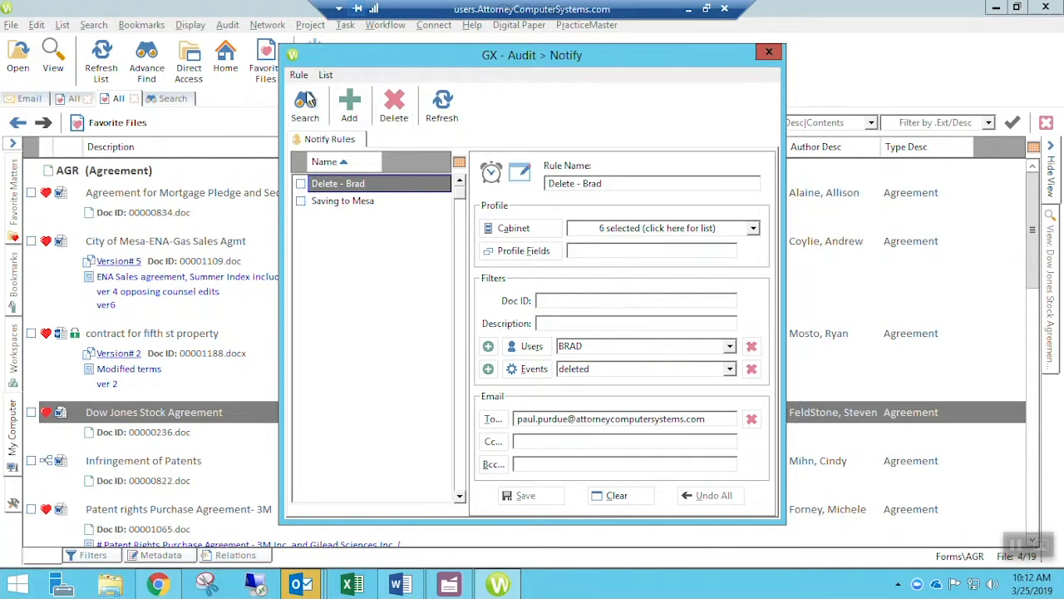
- Add a new notify rule and name it 'Brad Delete from Mesa'
{"action": "left_click", "coordinate": [351, 110]}
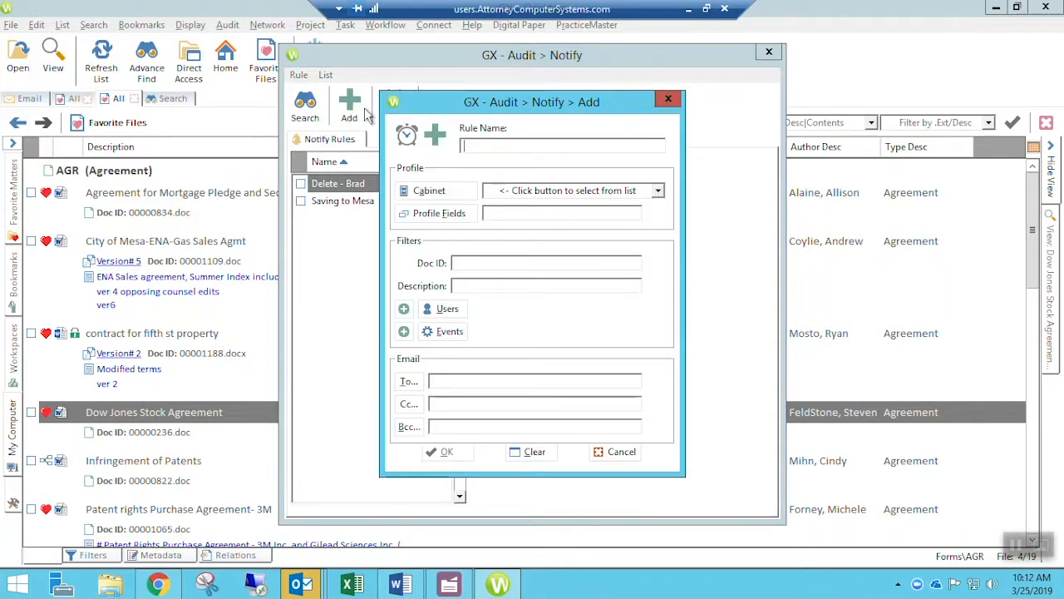
{"action": "left_click_drag", "start_coordinate": [533, 108], "coordinate": [731, 136]}
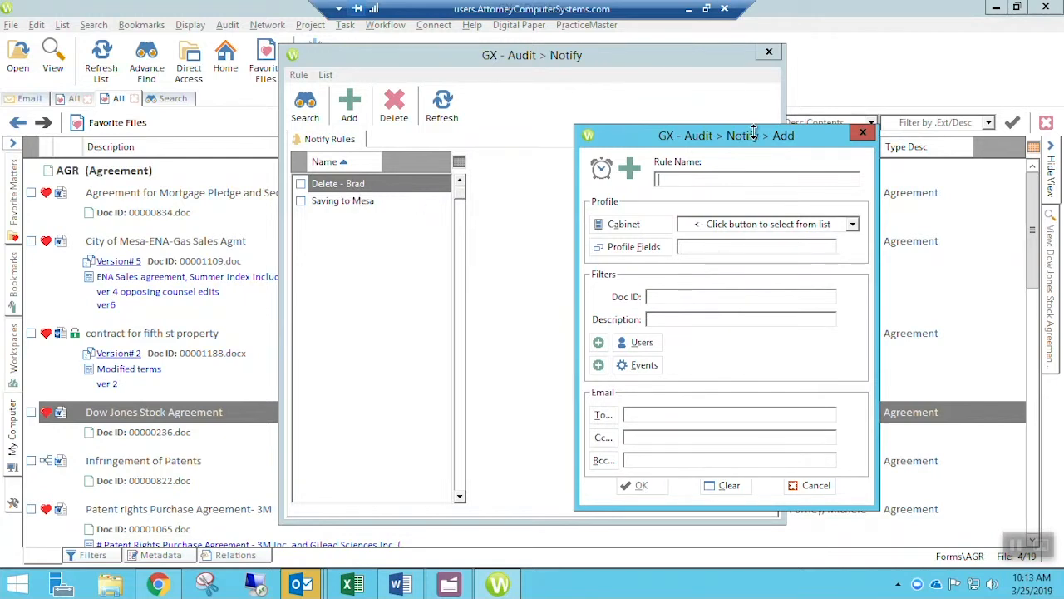
{"action": "left_click_drag", "start_coordinate": [756, 141], "coordinate": [717, 127]}
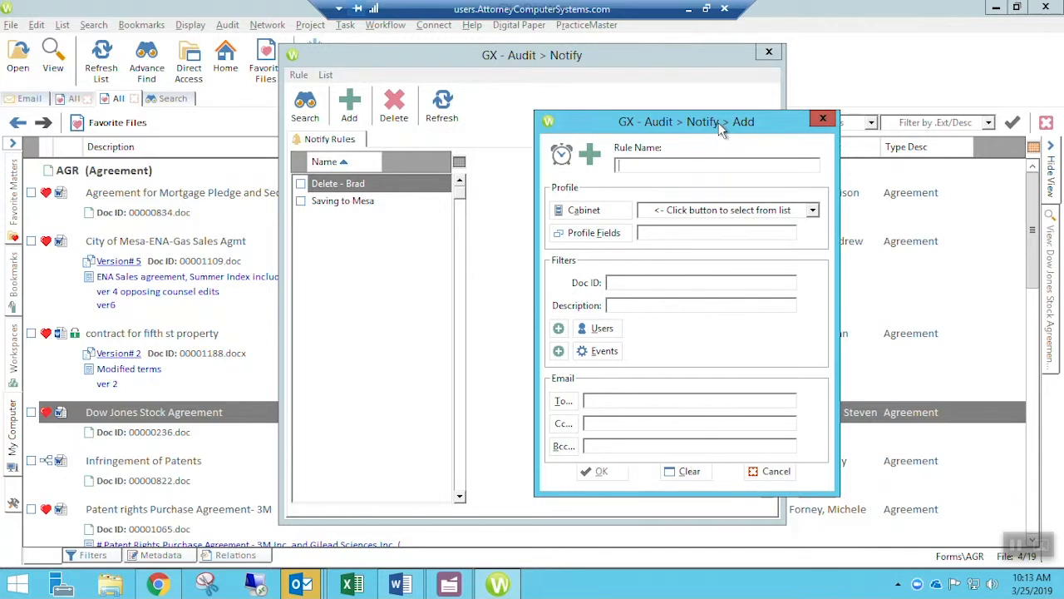
{"action": "type", "text": "Bradd"}
{"action": "left_click_drag", "start_coordinate": [705, 122], "coordinate": [684, 120]}
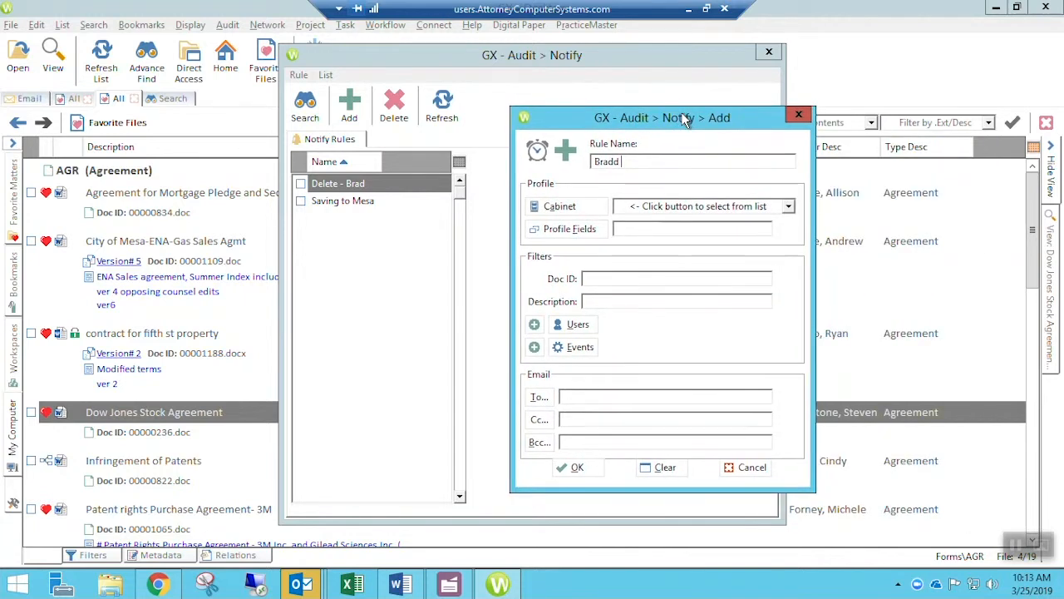
{"action": "key", "text": "BackSpace"}
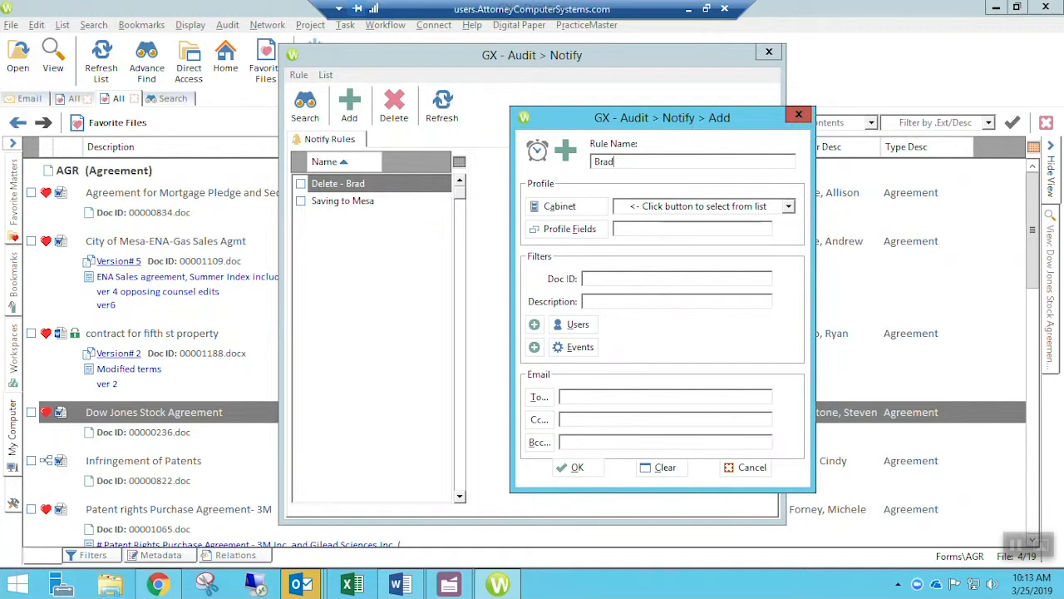
{"action": "type", "text": "Delete from Mesa"}
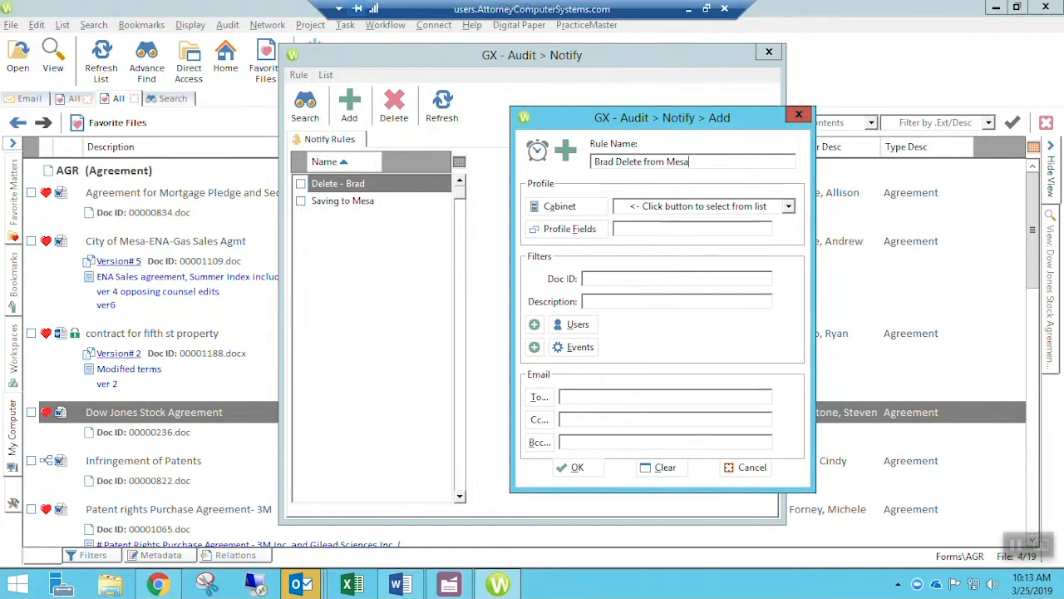
{"action": "left_click", "coordinate": [789, 207]}
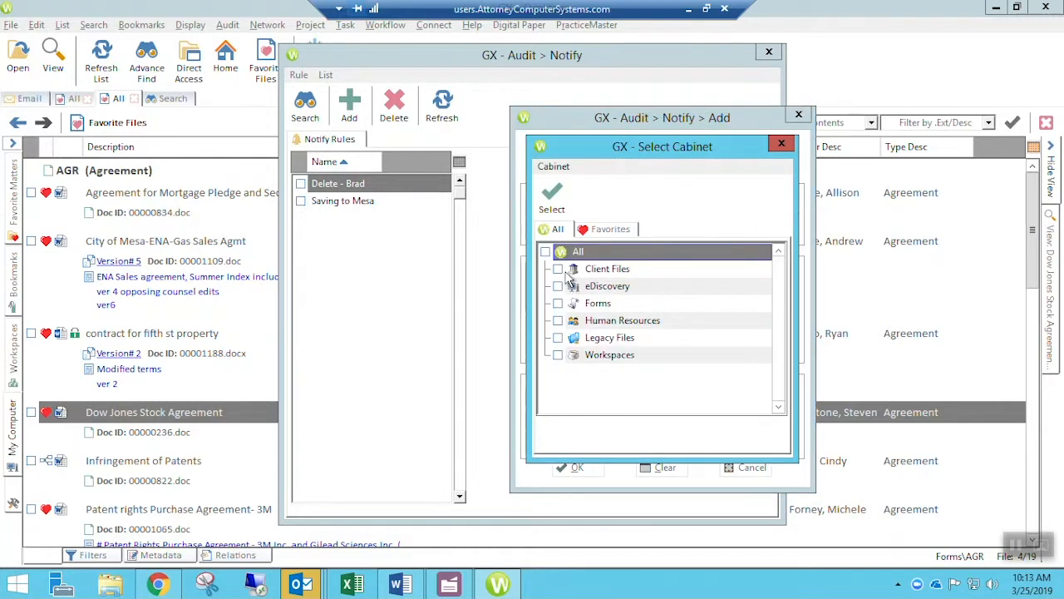
- Restrict the rule to the Client Files cabinet and Client 20000, City of Mesa
{"action": "left_click", "coordinate": [558, 269]}
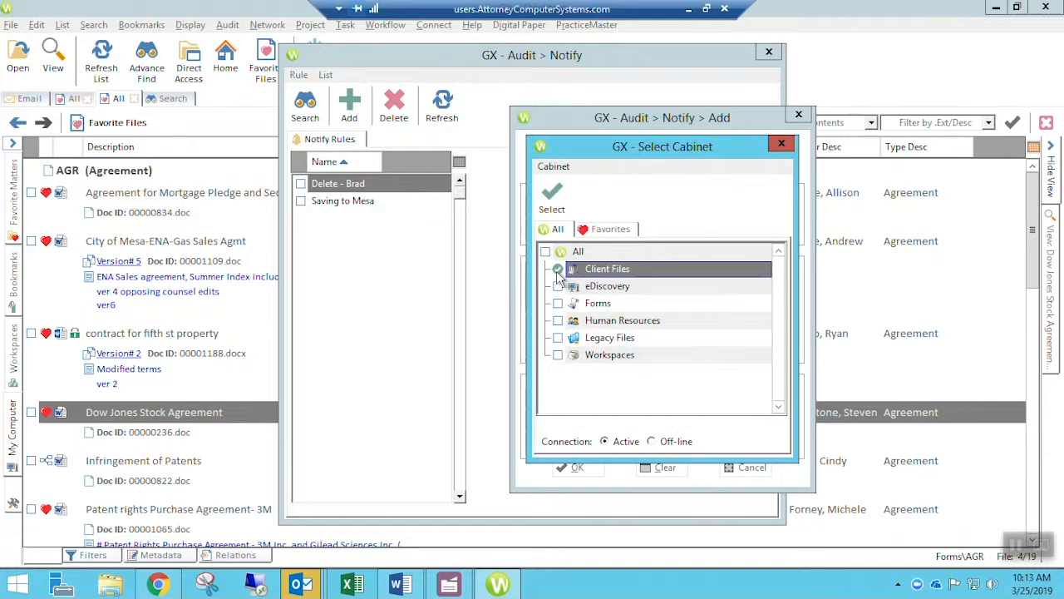
{"action": "left_click", "coordinate": [552, 193]}
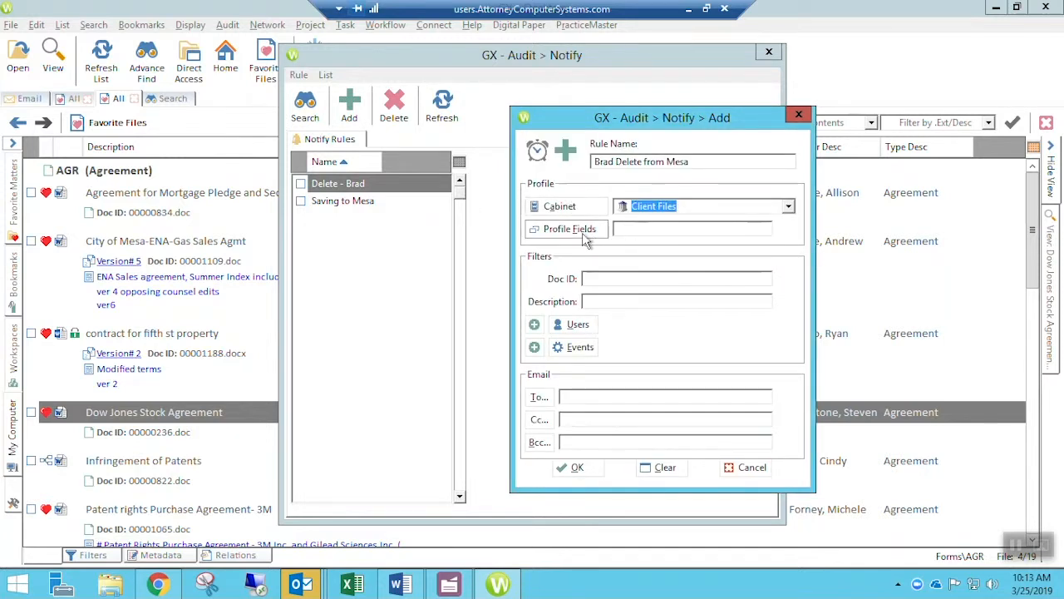
{"action": "left_click", "coordinate": [568, 231]}
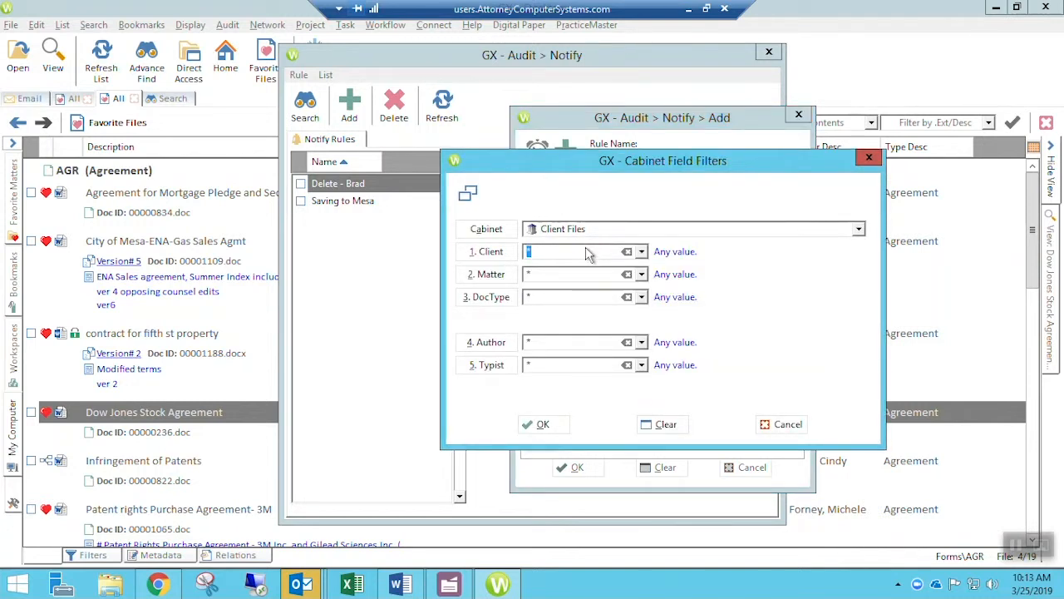
{"action": "type", "text": "MES"}
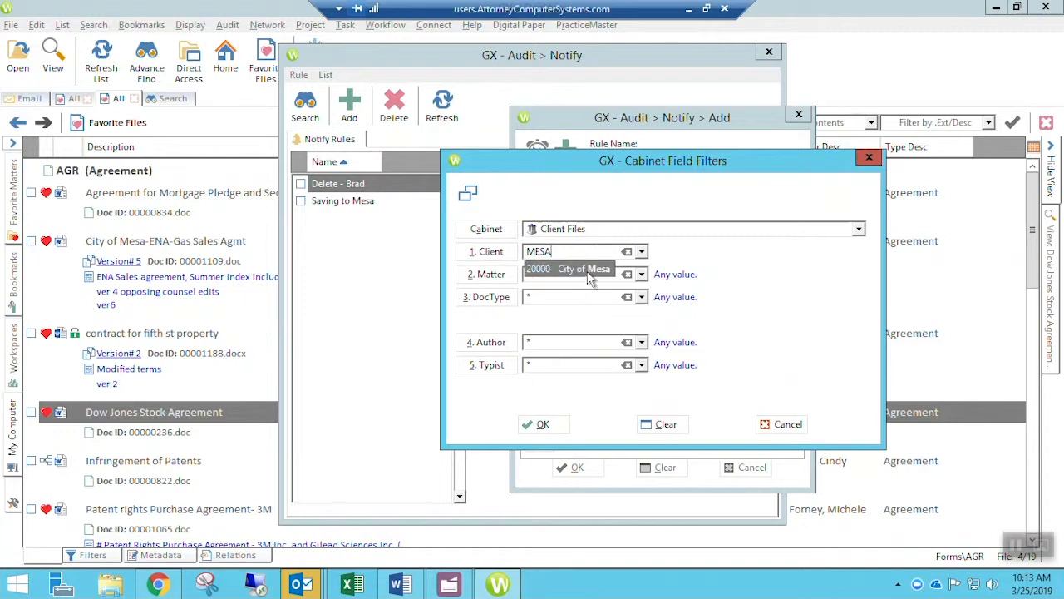
{"action": "type", "text": "A"}
{"action": "left_click", "coordinate": [557, 268]}
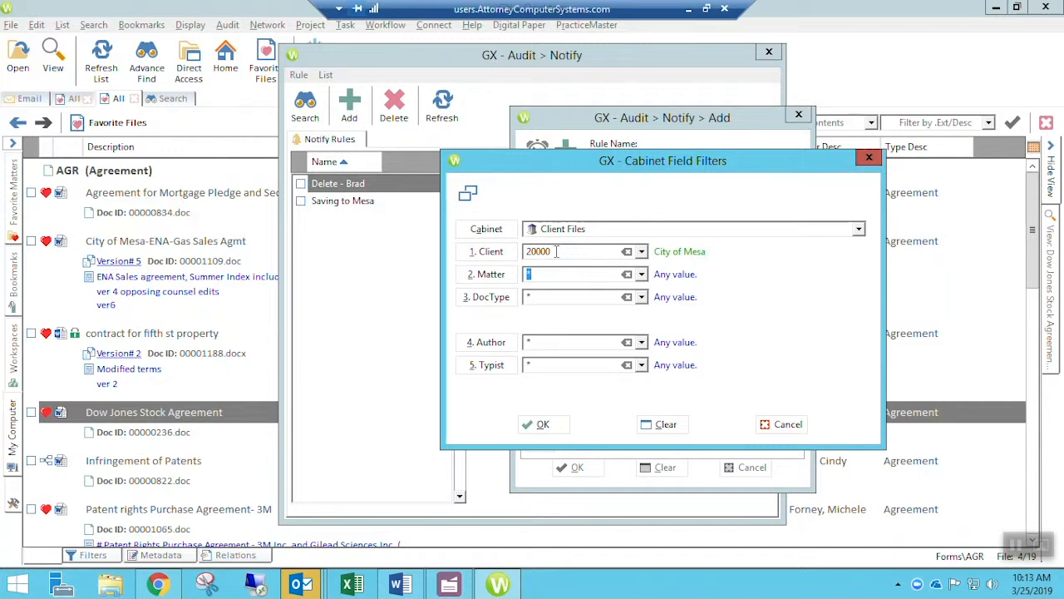
{"action": "left_click", "coordinate": [545, 426]}
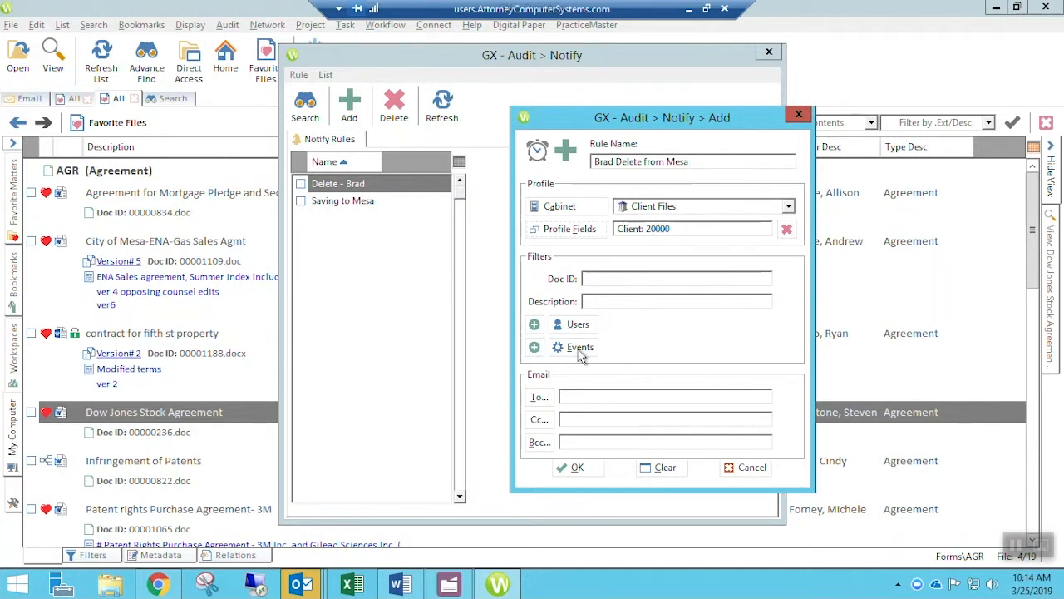
- Filter the rule on user BRAD
{"action": "left_click", "coordinate": [577, 326]}
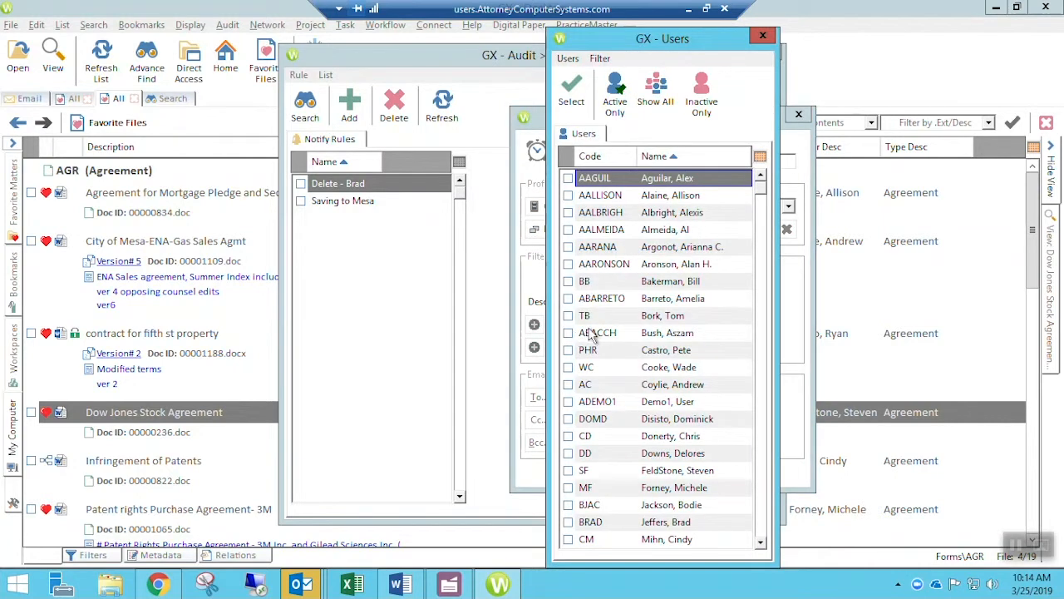
{"action": "scroll", "coordinate": [598, 420], "scroll_direction": "down", "scroll_amount": 1}
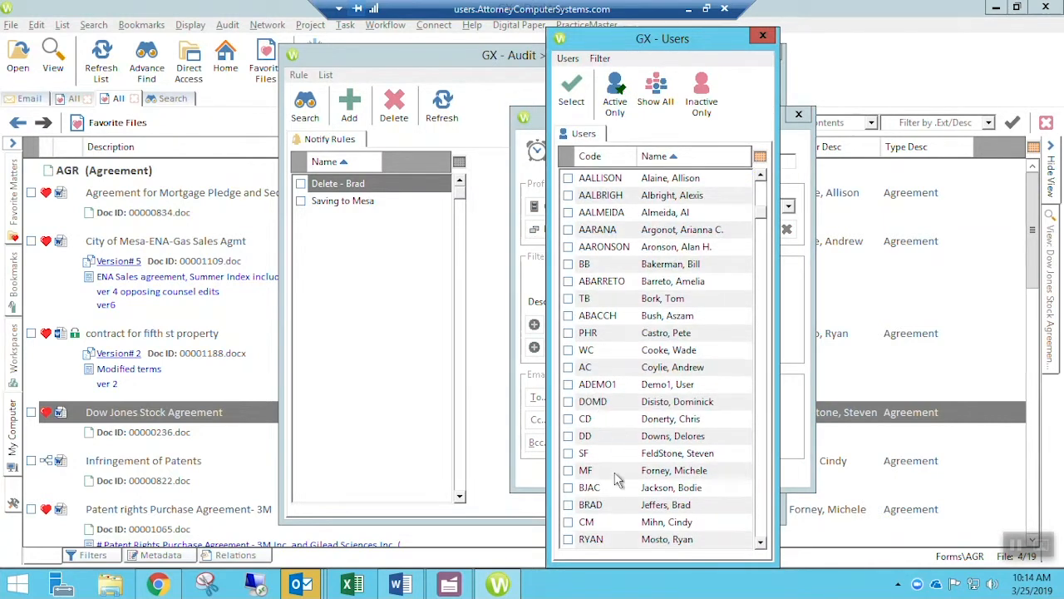
{"action": "left_click", "coordinate": [568, 505]}
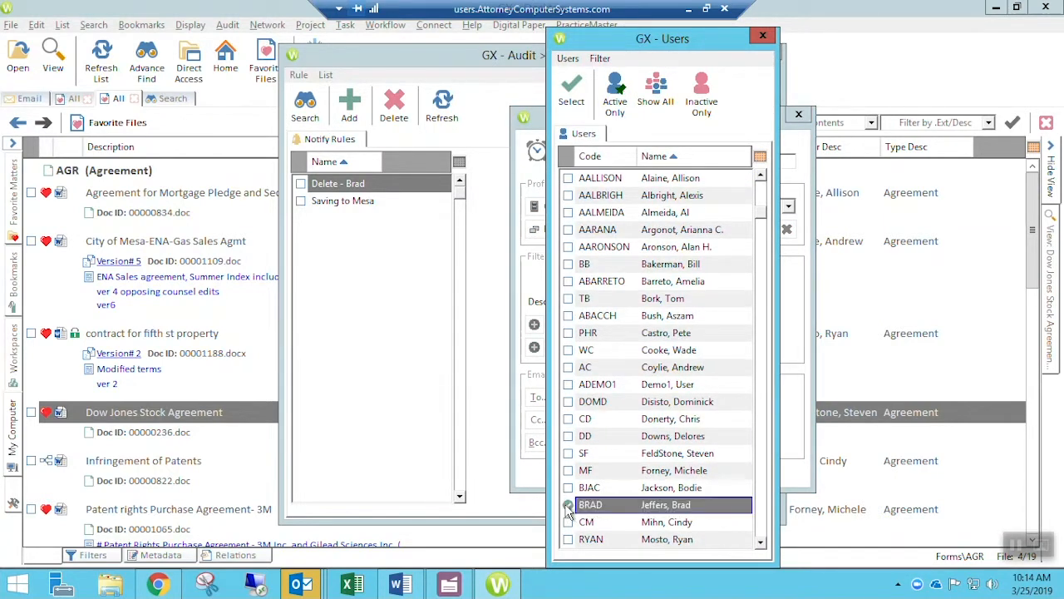
{"action": "left_click", "coordinate": [571, 91]}
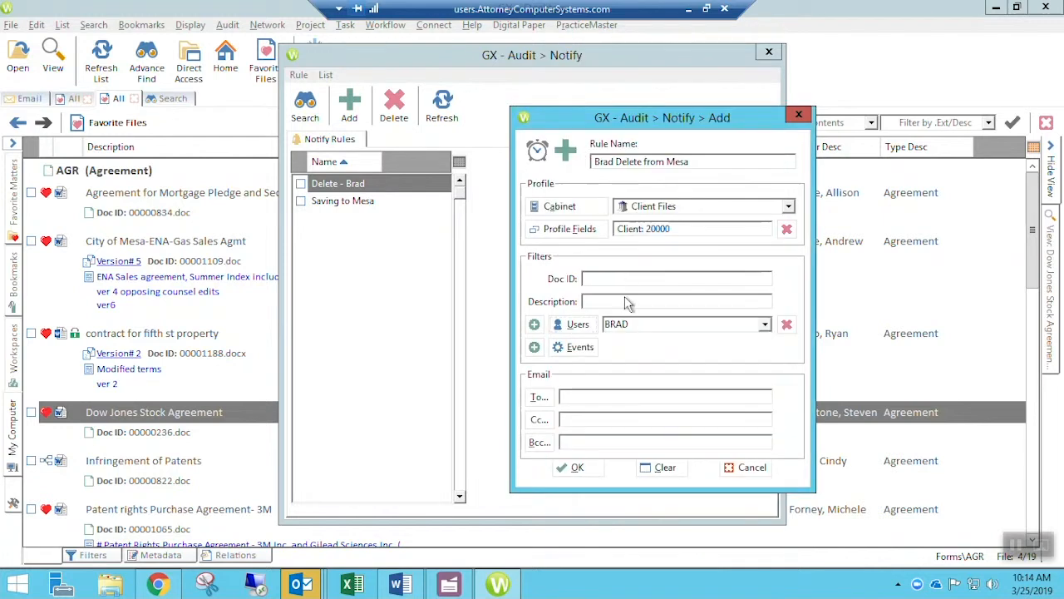
- Watch the deleted event, enter the recipient's e-mail address, and save the rule
{"action": "left_click", "coordinate": [576, 347]}
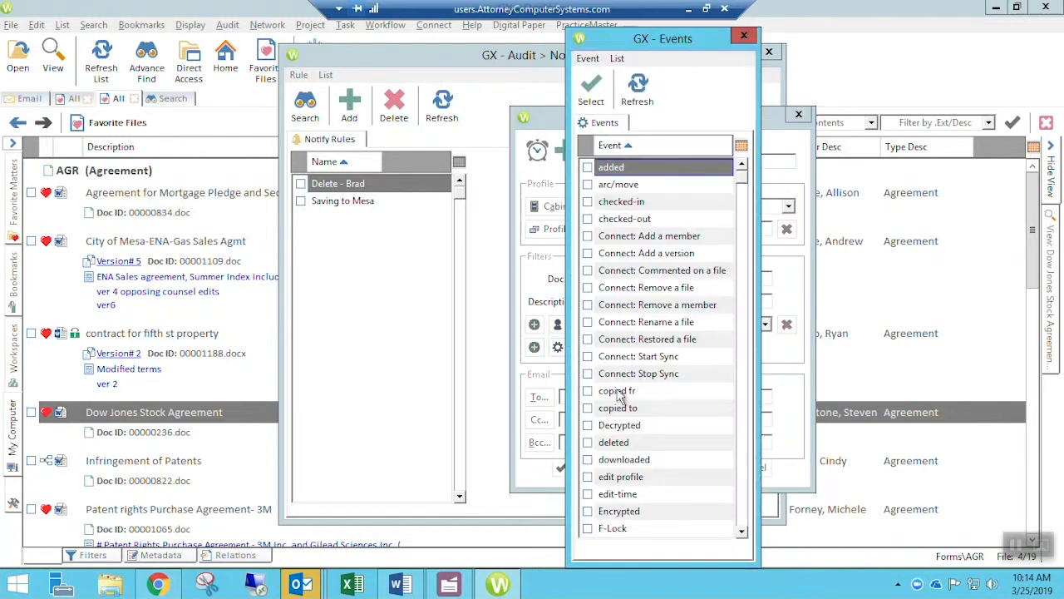
{"action": "left_click", "coordinate": [588, 442]}
{"action": "left_click", "coordinate": [587, 443]}
{"action": "left_click", "coordinate": [592, 91]}
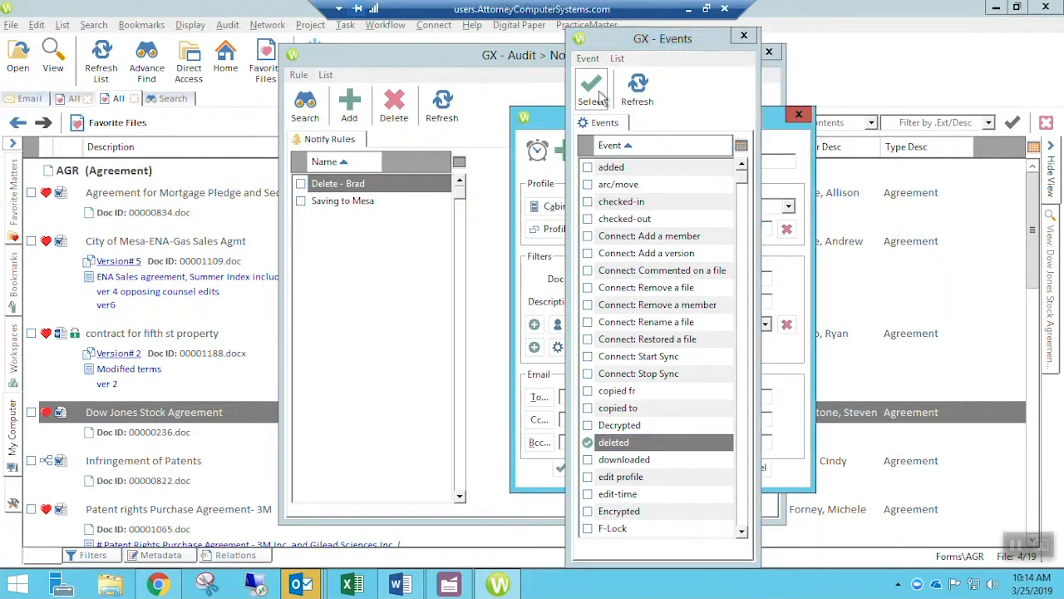
{"action": "left_click", "coordinate": [582, 396]}
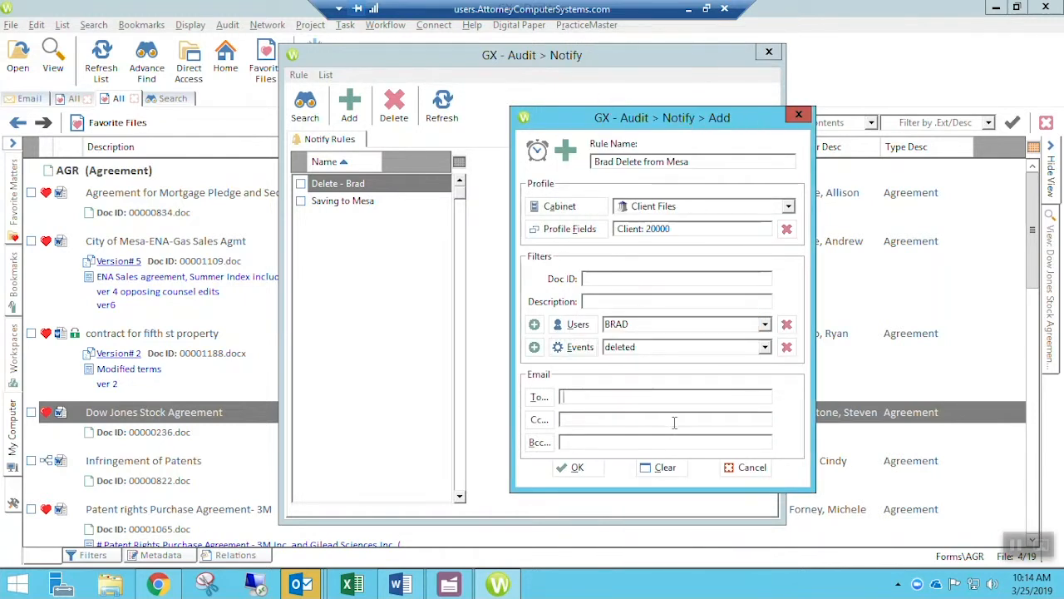
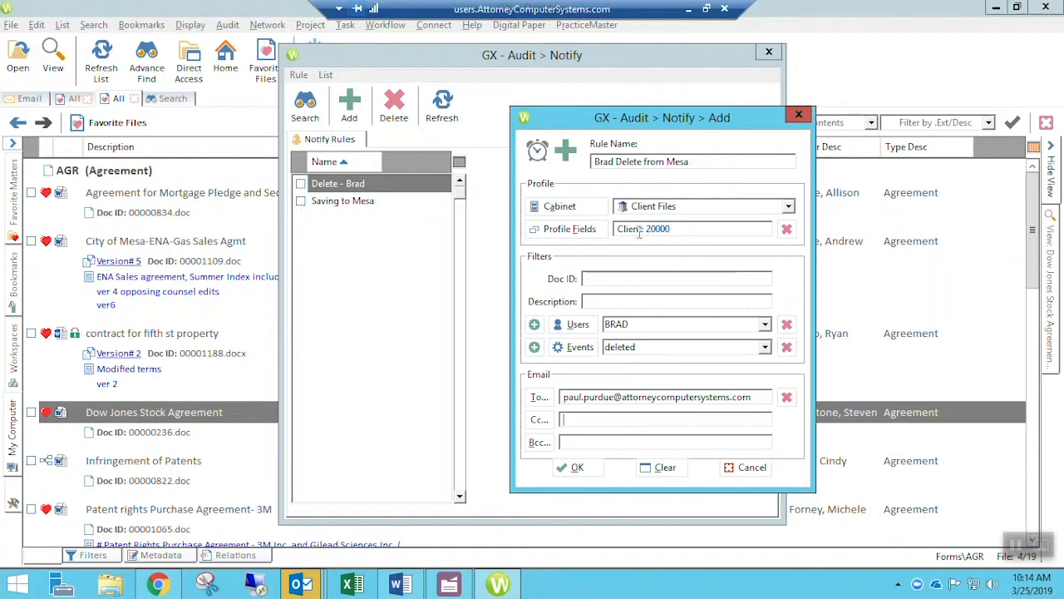
{"action": "left_click", "coordinate": [575, 471]}
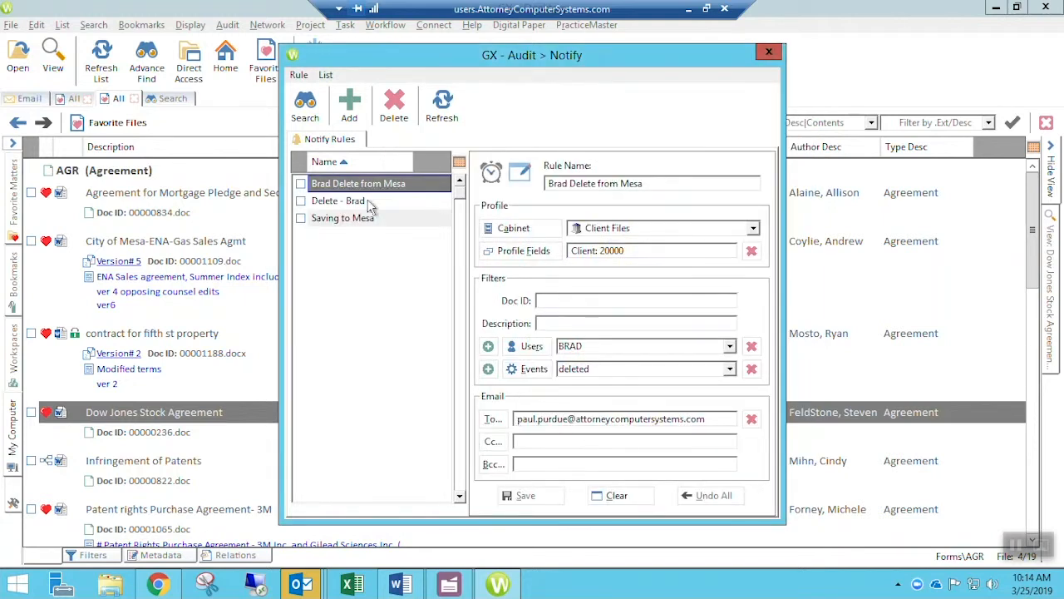
- Inspect the Delete - Brad, Brad Delete from Mesa and Saving to Mesa rules in turn
{"action": "left_click", "coordinate": [353, 202]}
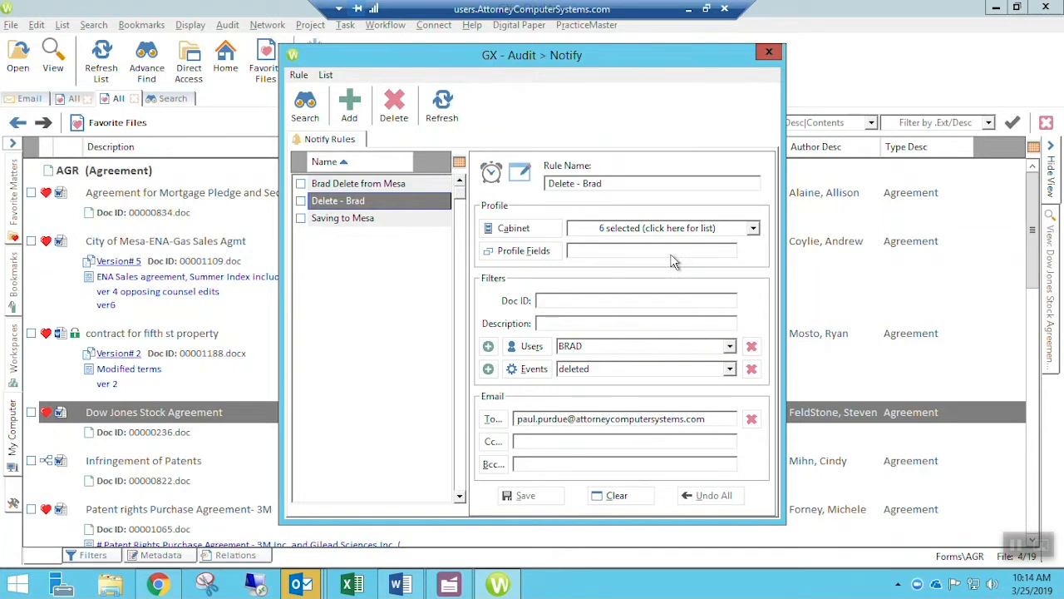
{"action": "left_click", "coordinate": [359, 186]}
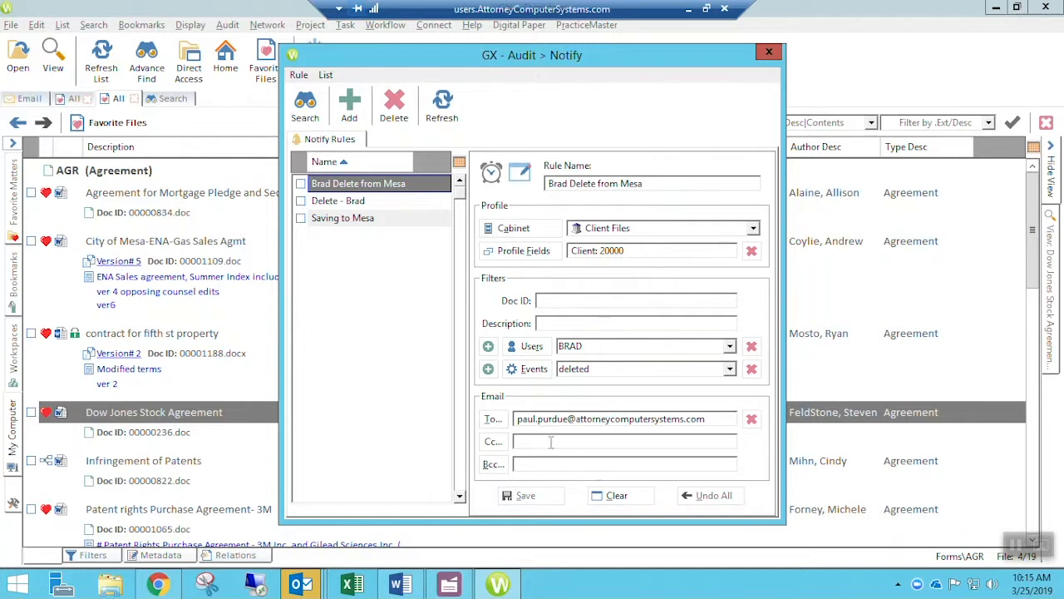
{"action": "left_click", "coordinate": [355, 223]}
{"action": "left_click", "coordinate": [355, 228]}
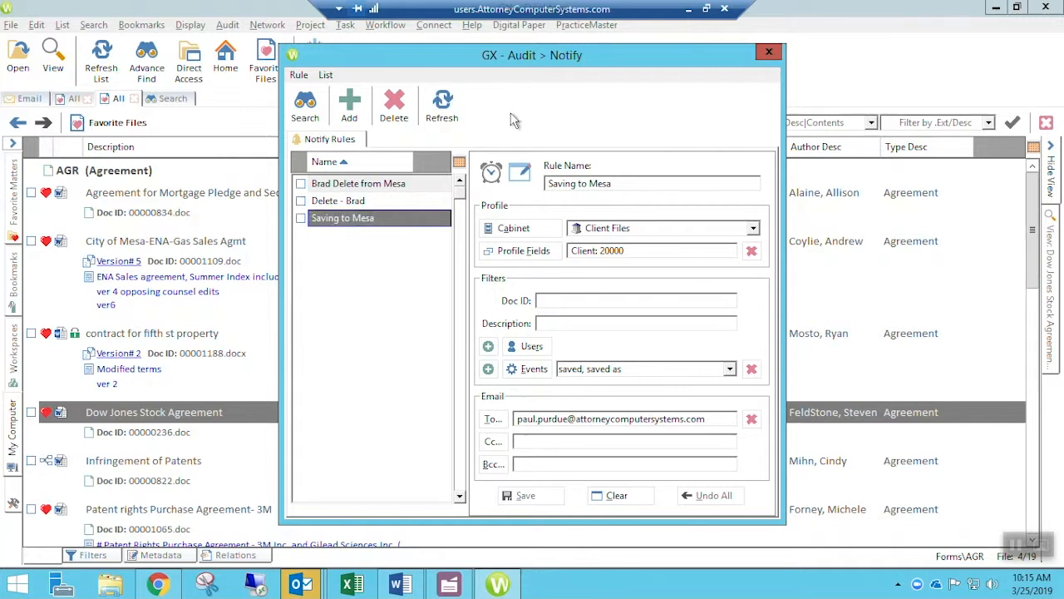
- Reposition the Notify window and recheck the Brad Delete from Mesa rule
{"action": "left_click_drag", "start_coordinate": [641, 58], "coordinate": [651, 64]}
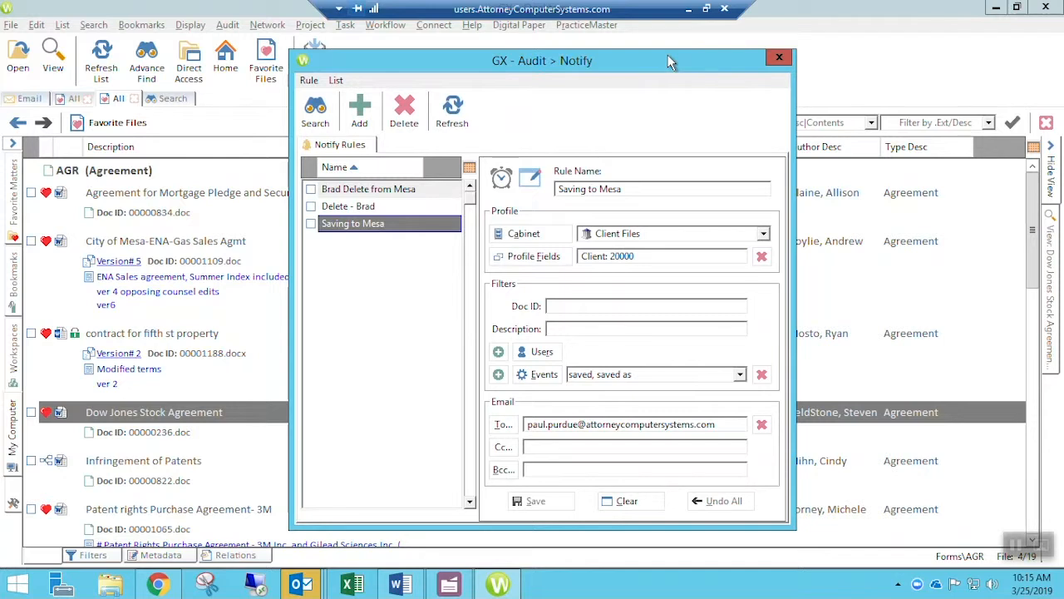
{"action": "left_click", "coordinate": [416, 192]}
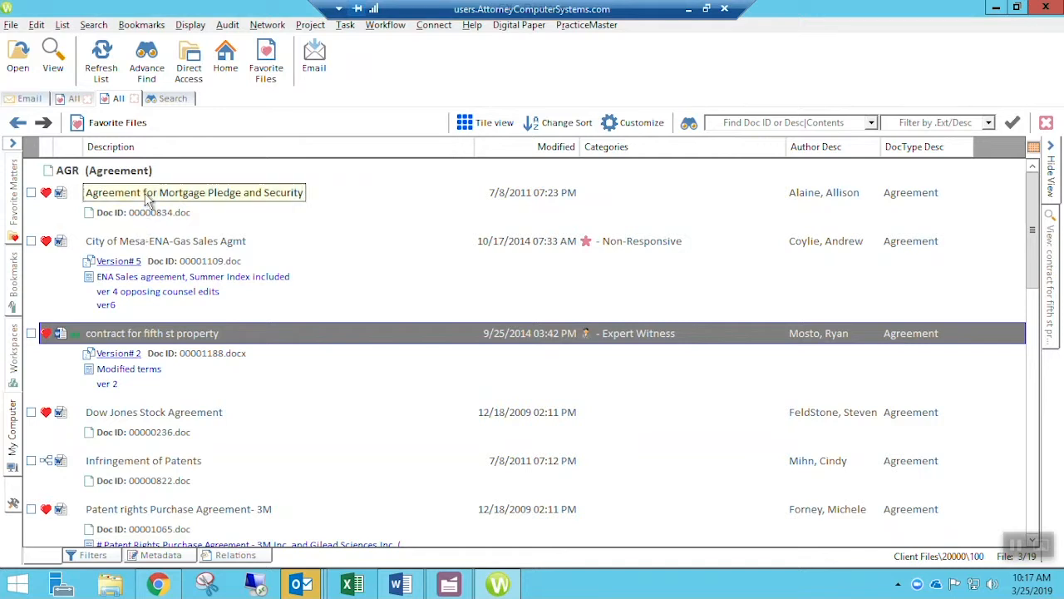
- Check the Mortgage Pledge, City of Mesa and fifth st property files and create a task from all three
{"action": "left_click", "coordinate": [31, 333]}
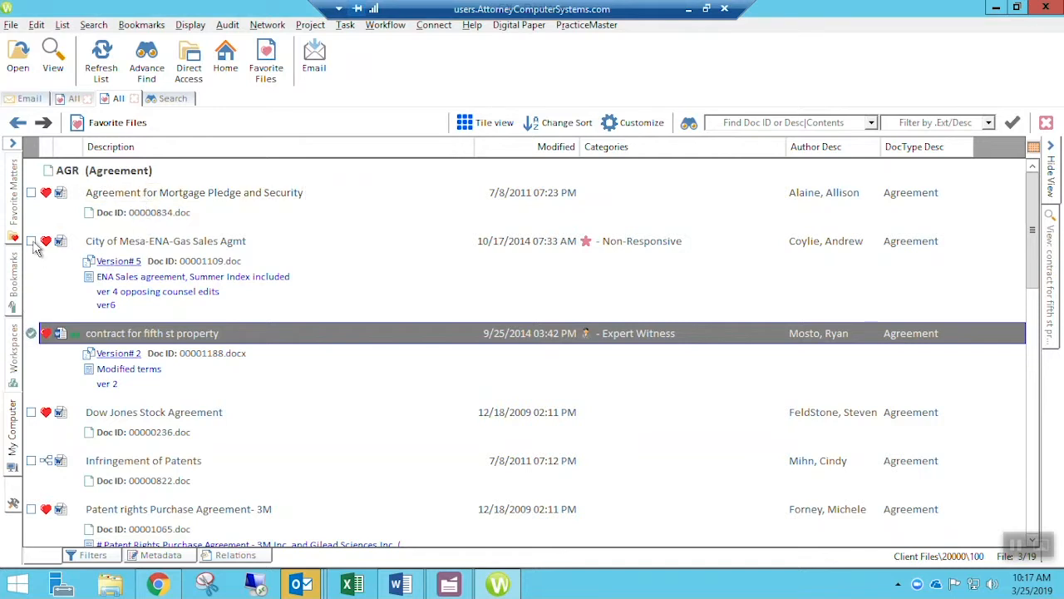
{"action": "left_click", "coordinate": [31, 240]}
{"action": "left_click", "coordinate": [32, 193]}
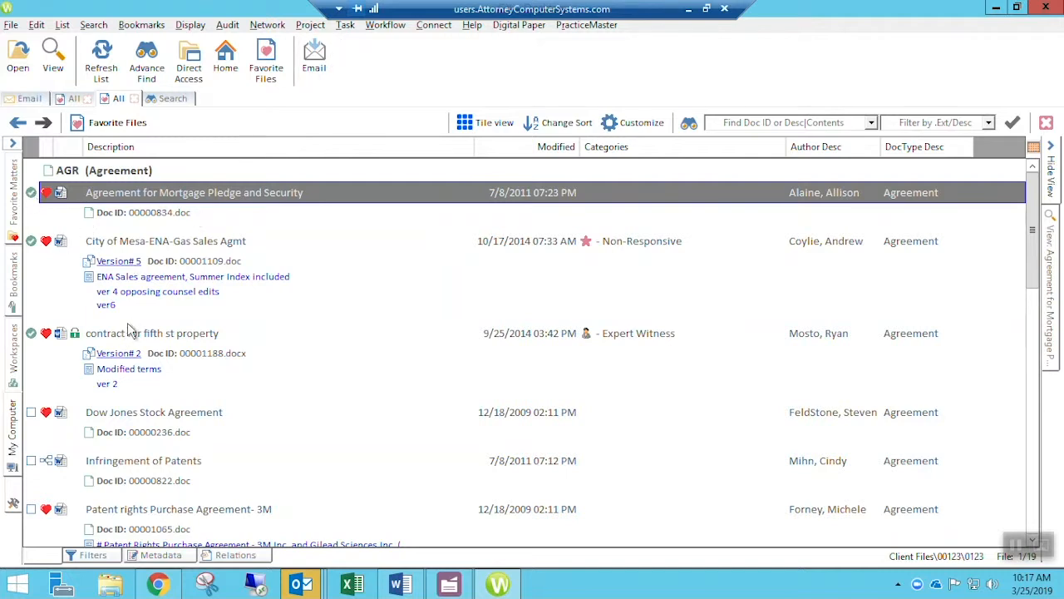
{"action": "left_click", "coordinate": [343, 27]}
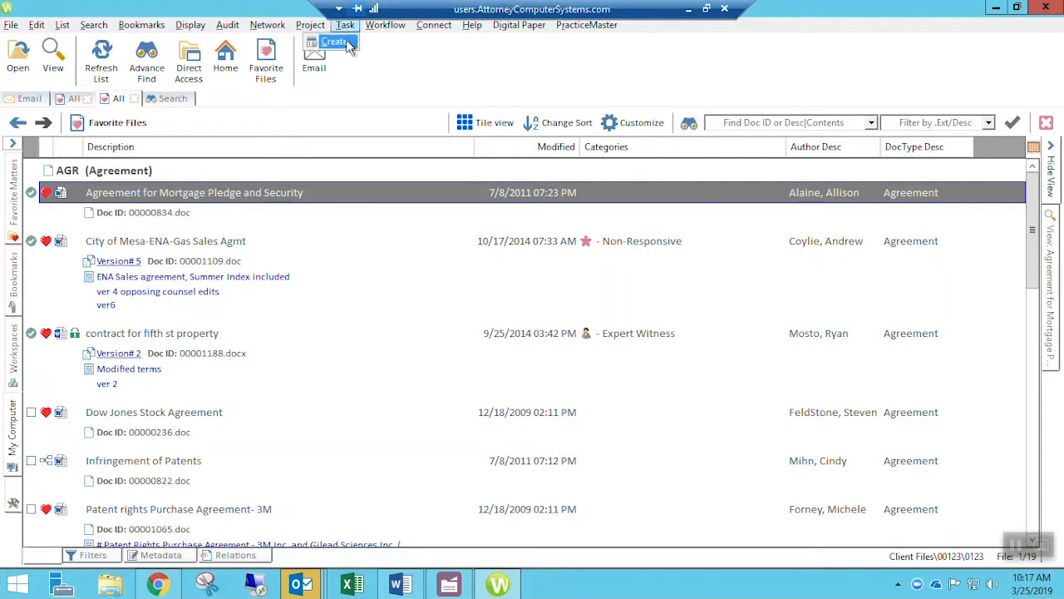
{"action": "left_click", "coordinate": [346, 42]}
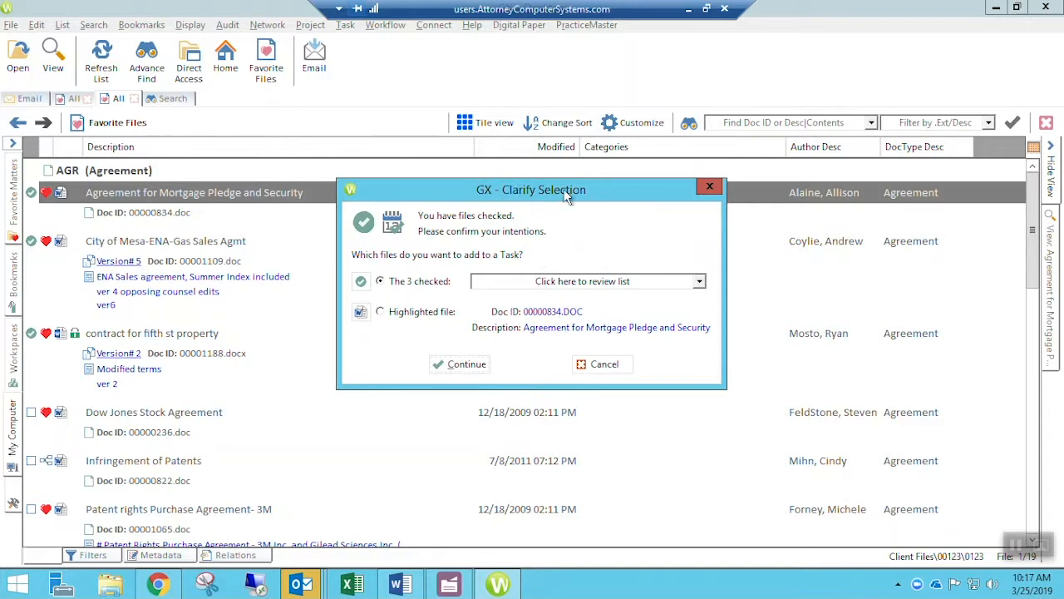
{"action": "left_click_drag", "start_coordinate": [575, 191], "coordinate": [588, 213]}
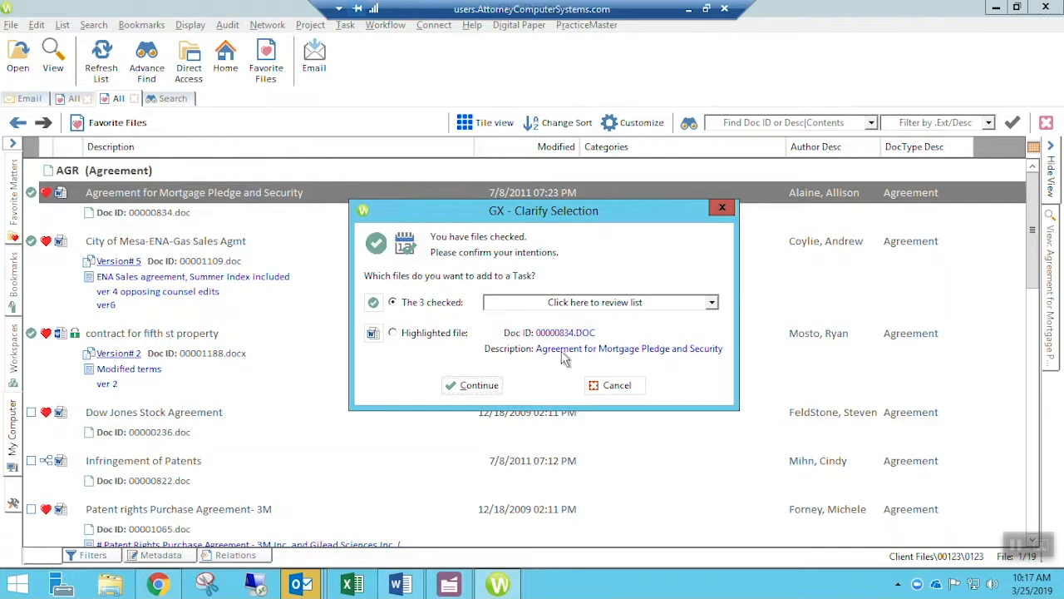
{"action": "left_click", "coordinate": [481, 388]}
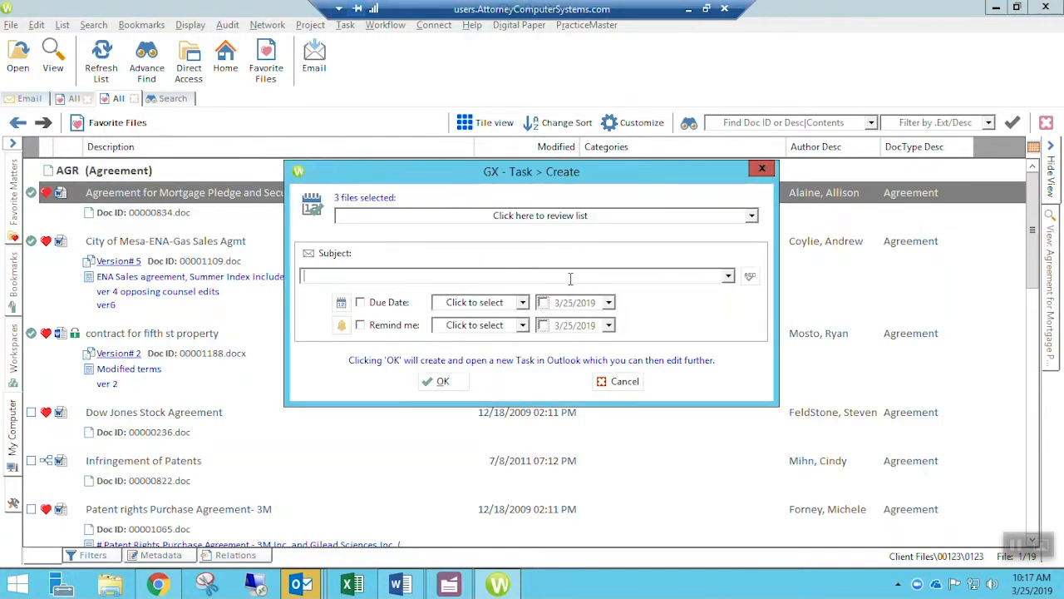
- Title the task 'Review with Bob' and set its due date to Next Monday
{"action": "type", "text": "R"}
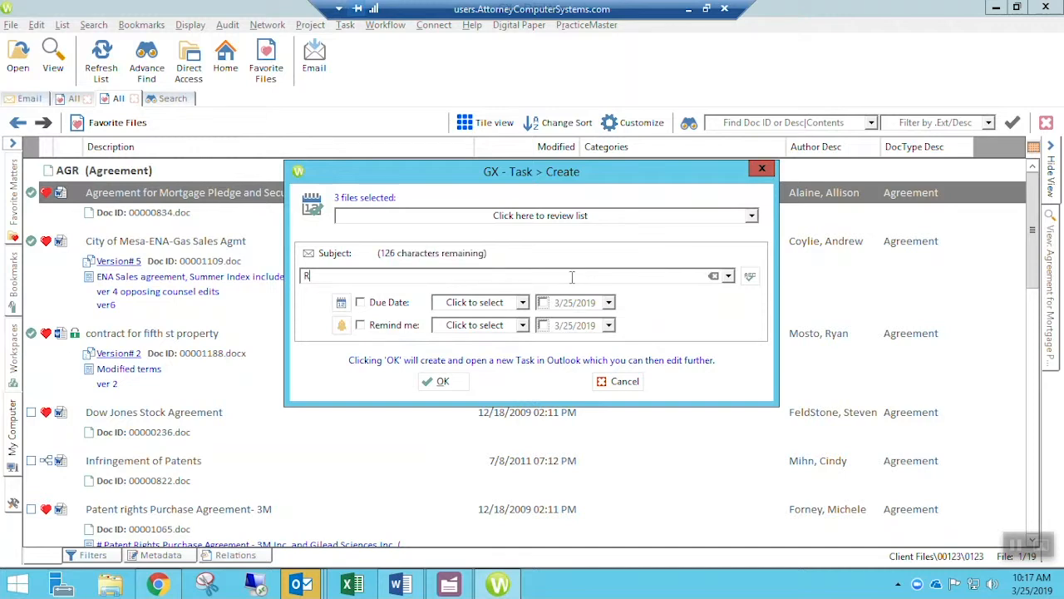
{"action": "type", "text": "eview with Bob"}
{"action": "left_click", "coordinate": [389, 302]}
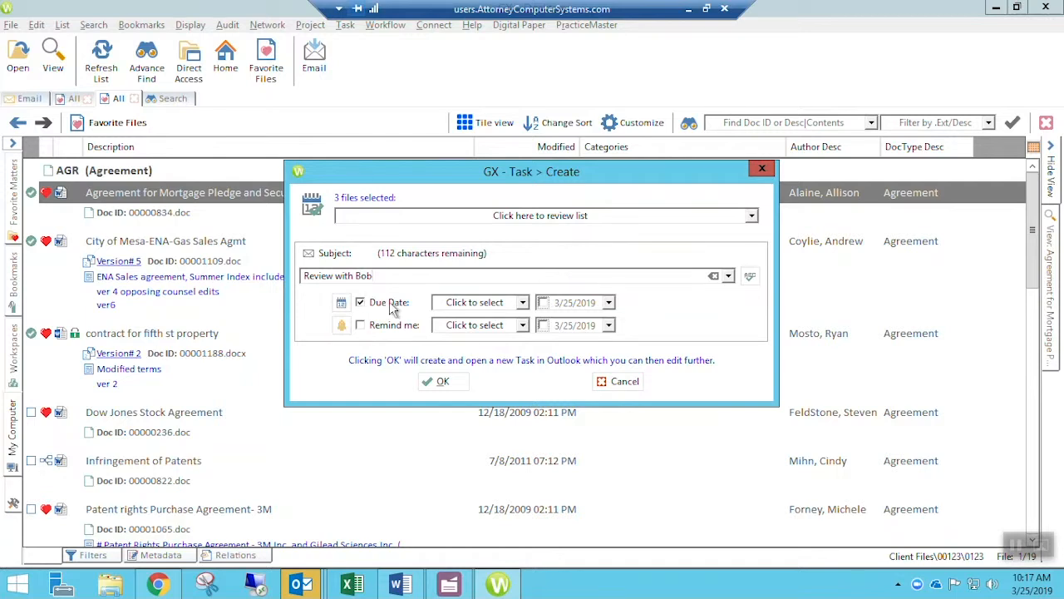
{"action": "left_click", "coordinate": [523, 302]}
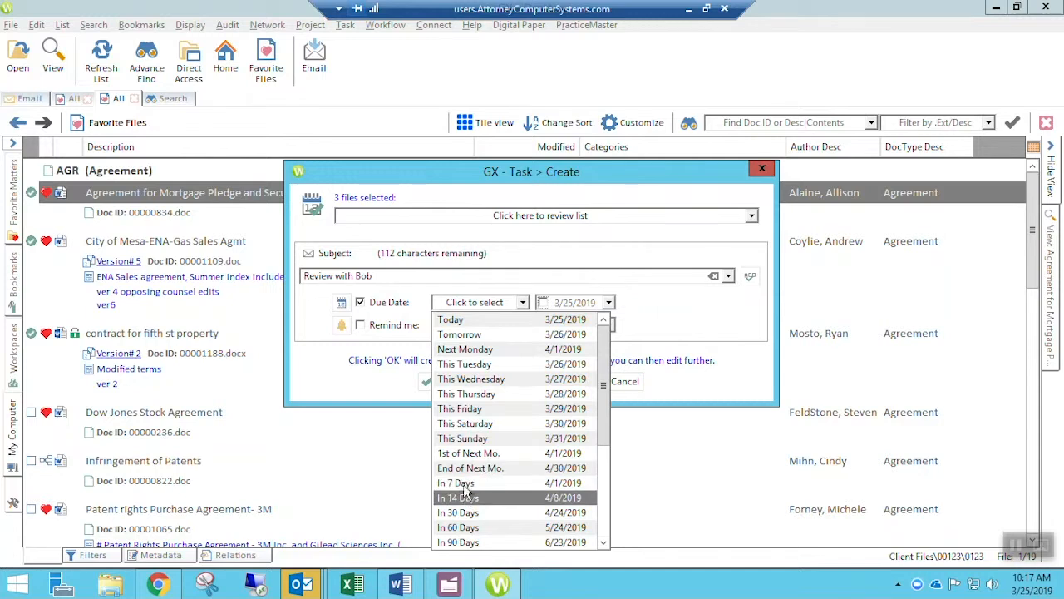
{"action": "left_click", "coordinate": [491, 350]}
- Add a reminder for March 27 at 8 AM
{"action": "left_click", "coordinate": [407, 327]}
{"action": "left_click", "coordinate": [523, 326]}
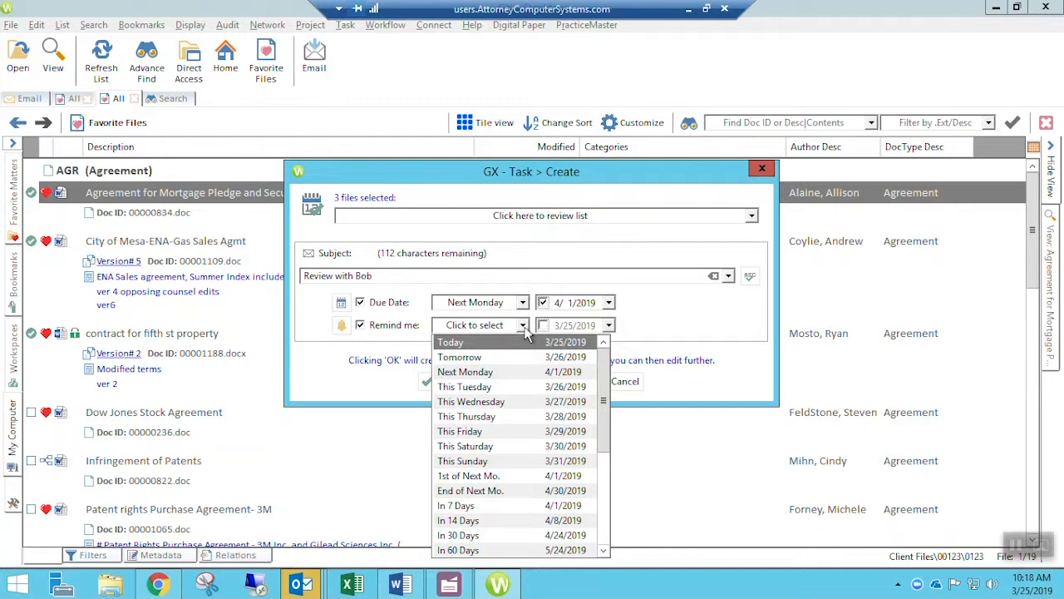
{"action": "left_click", "coordinate": [599, 491]}
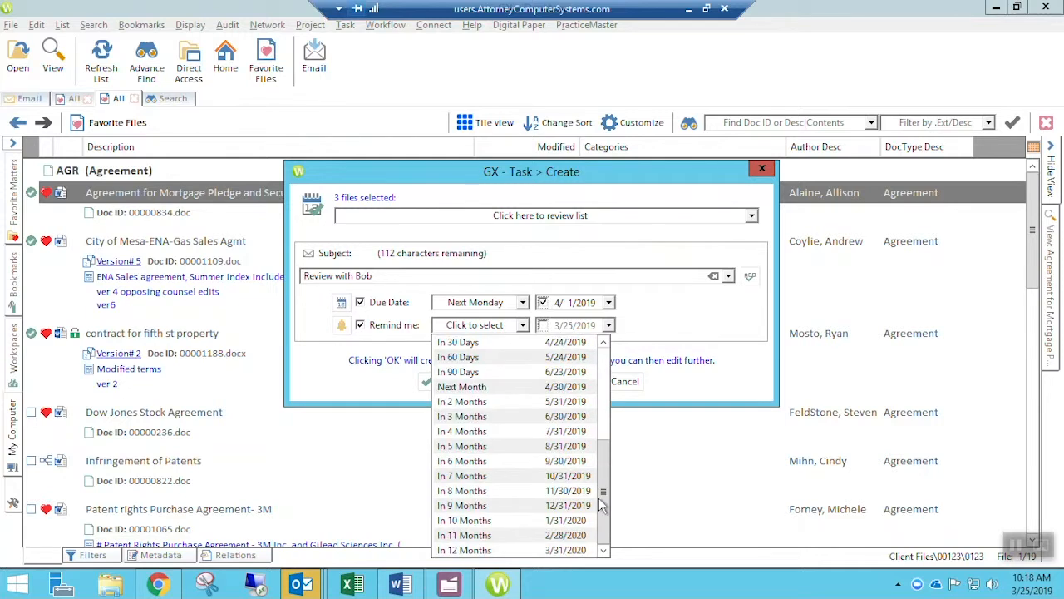
{"action": "left_click", "coordinate": [611, 329]}
{"action": "left_click", "coordinate": [610, 326]}
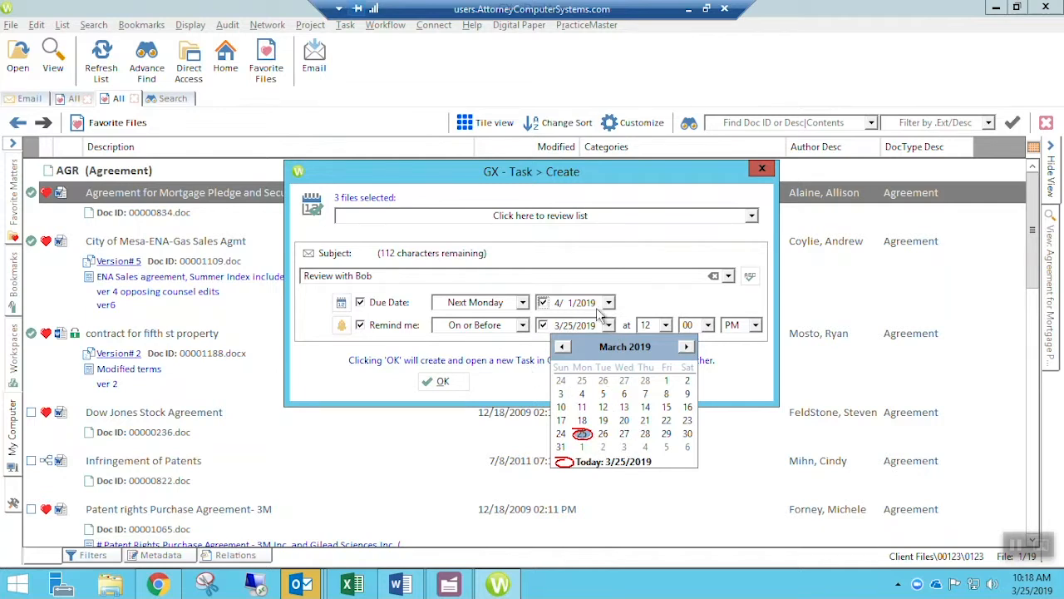
{"action": "left_click", "coordinate": [625, 434]}
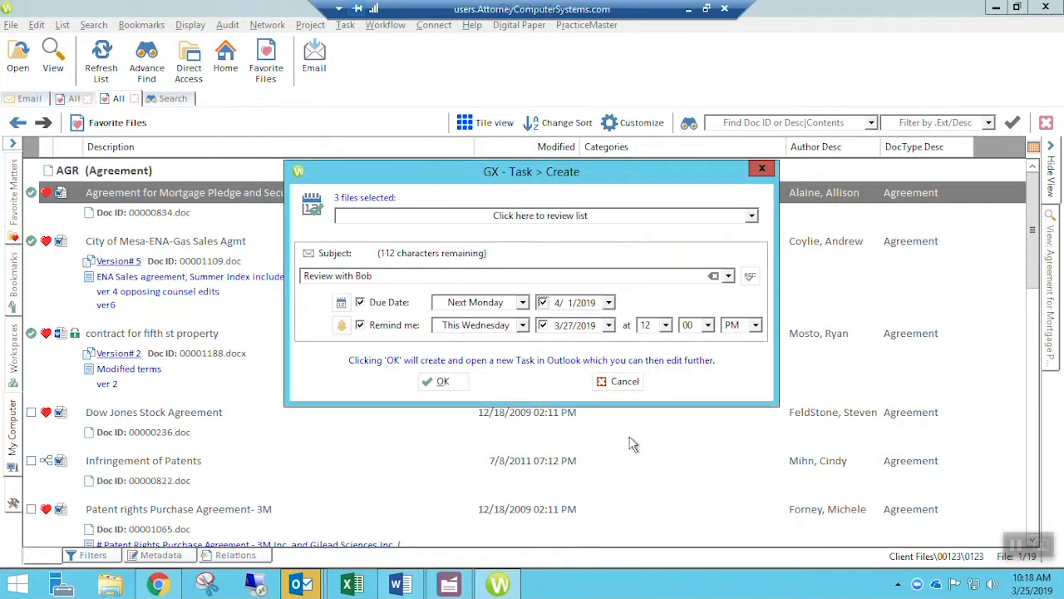
{"action": "left_click", "coordinate": [645, 325]}
{"action": "type", "text": "8"}
{"action": "left_click", "coordinate": [755, 326]}
{"action": "left_click", "coordinate": [732, 343]}
- Check the three attached files and create the task in Outlook
{"action": "left_click", "coordinate": [752, 216]}
{"action": "left_click", "coordinate": [753, 216]}
{"action": "left_click", "coordinate": [468, 382]}
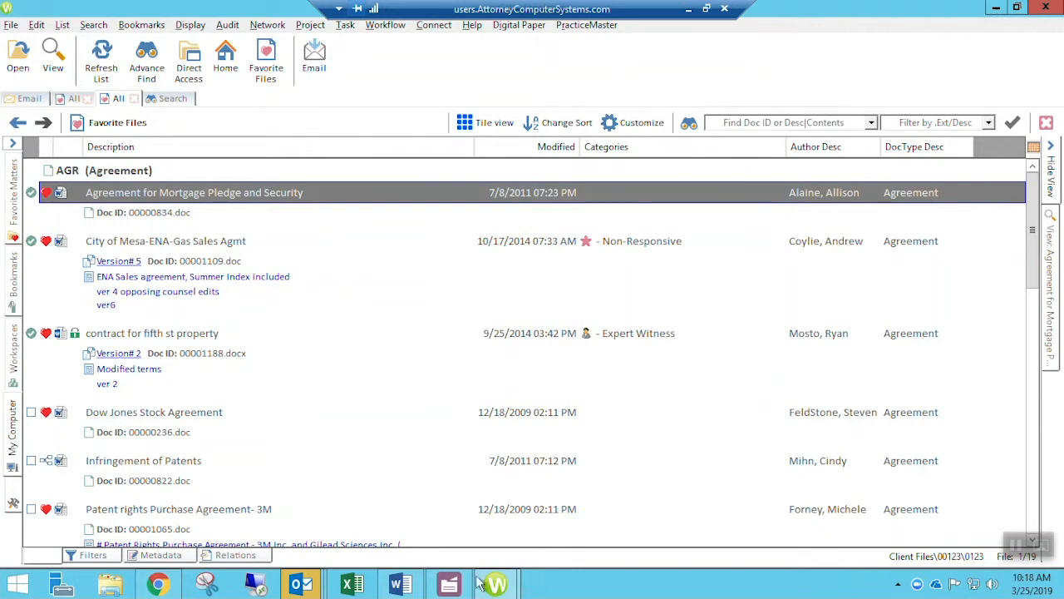
- Bring up the Review with Bob task and open its 3 Files.wdl attachment in Worldox
{"action": "mouse_move", "coordinate": [295, 587]}
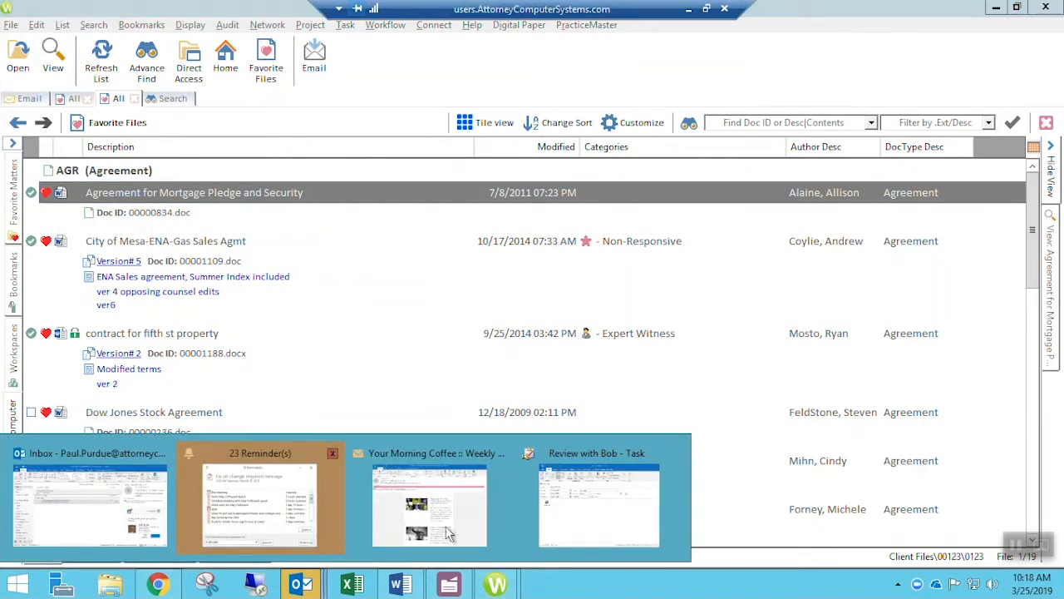
{"action": "left_click", "coordinate": [574, 509]}
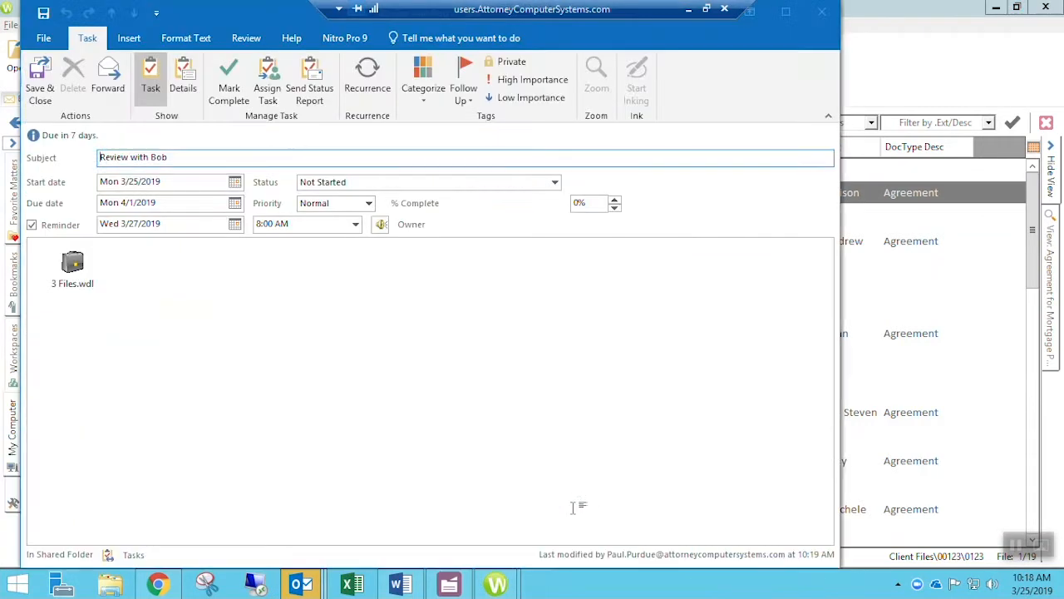
{"action": "left_click", "coordinate": [190, 157]}
{"action": "left_click_drag", "start_coordinate": [191, 157], "coordinate": [33, 158]}
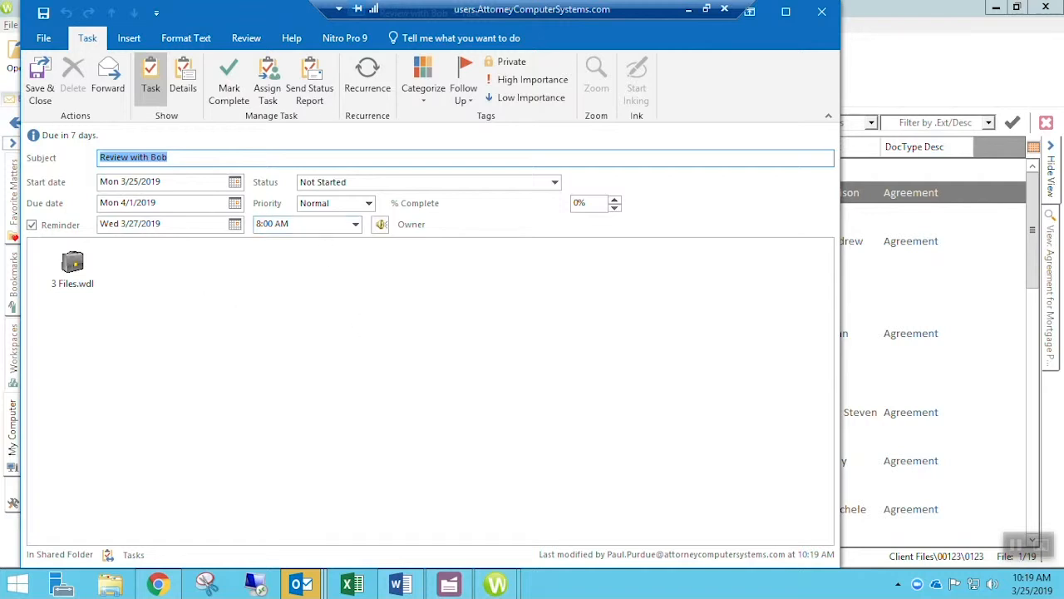
{"action": "double_click", "coordinate": [79, 268]}
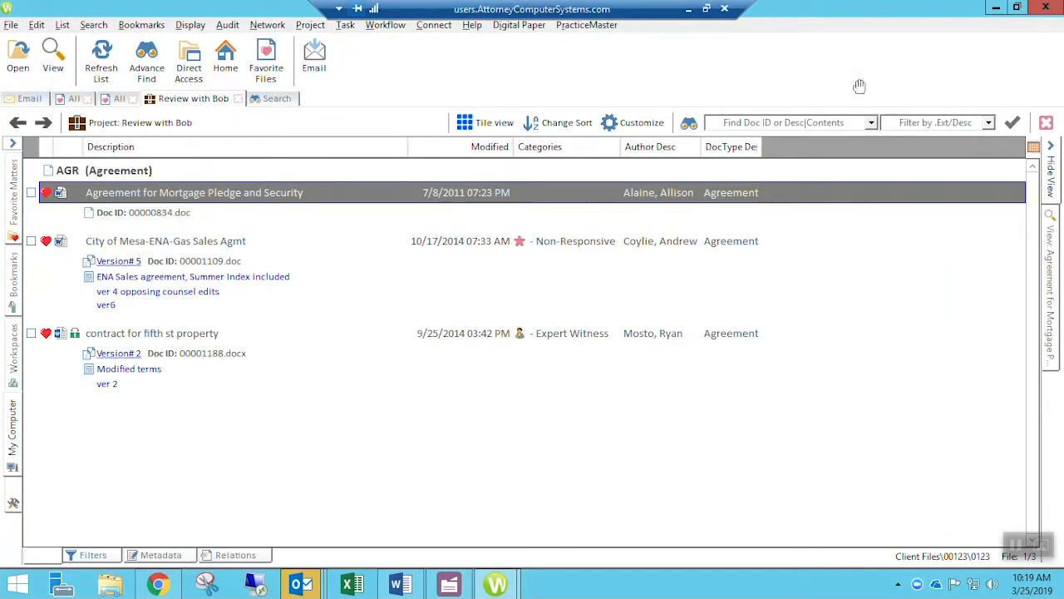
- Close the Worldox project window and return to the Review with Bob task notes
{"action": "left_click", "coordinate": [1045, 7]}
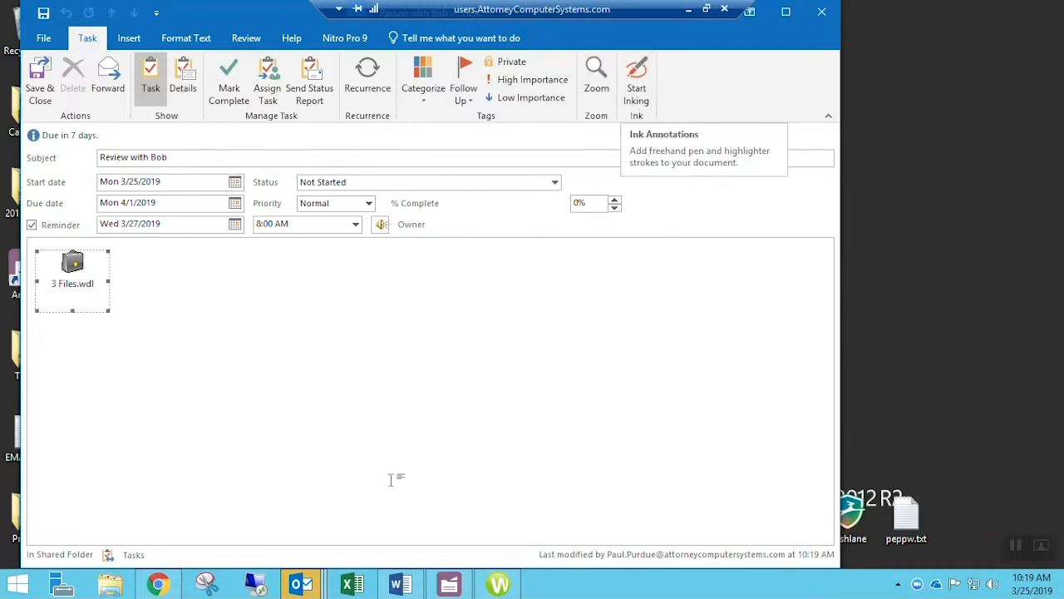
{"action": "left_click", "coordinate": [283, 353]}
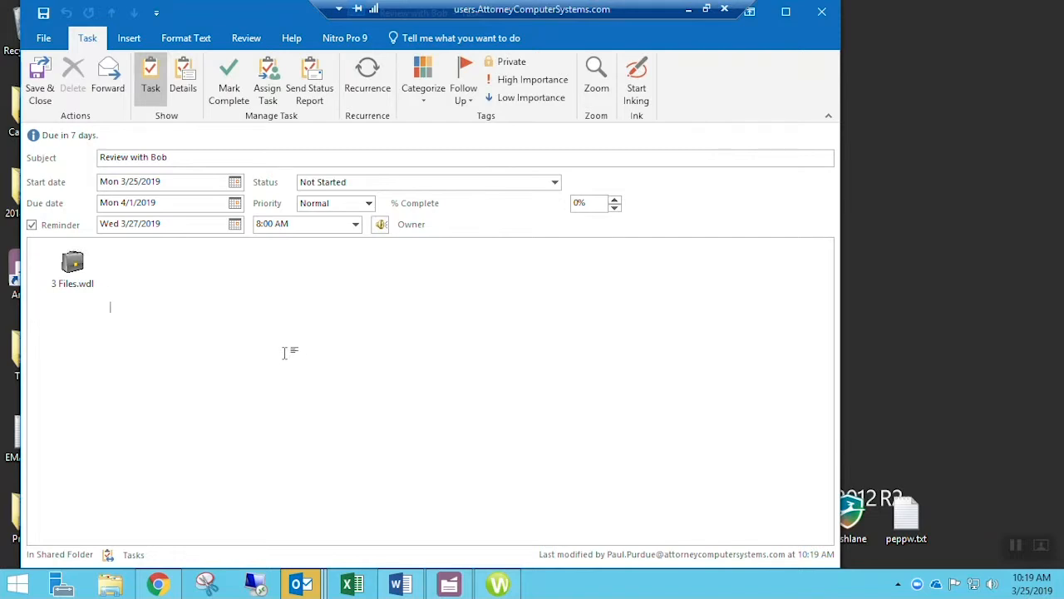